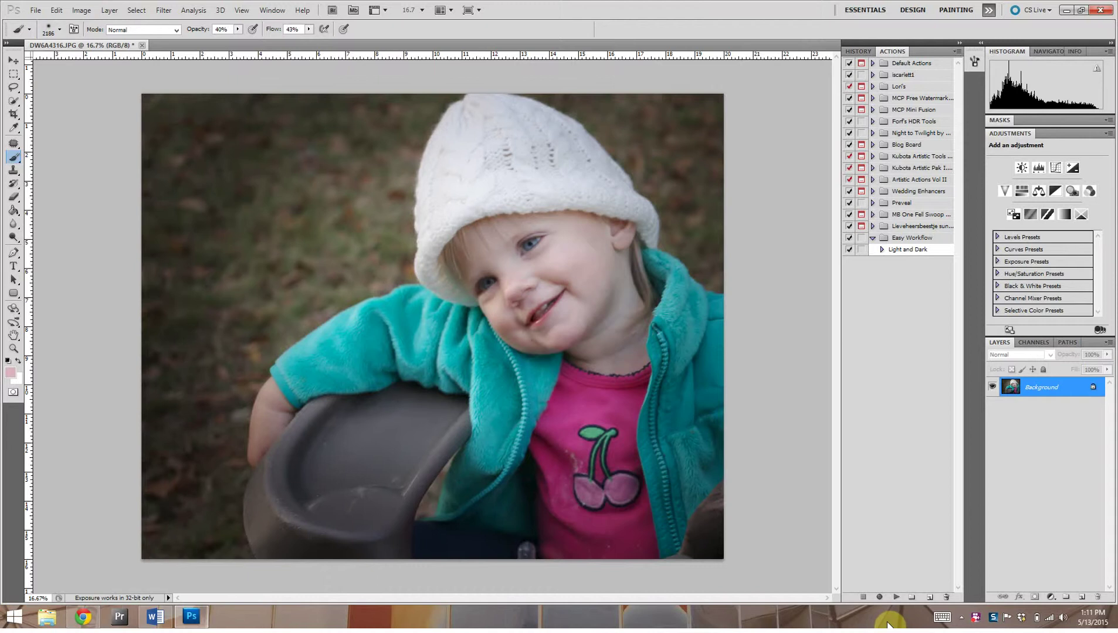
# Step: Create a new action named 'Warm Contrast' in the Easy Workflow set and begin recording
pyautogui.click(926, 598)
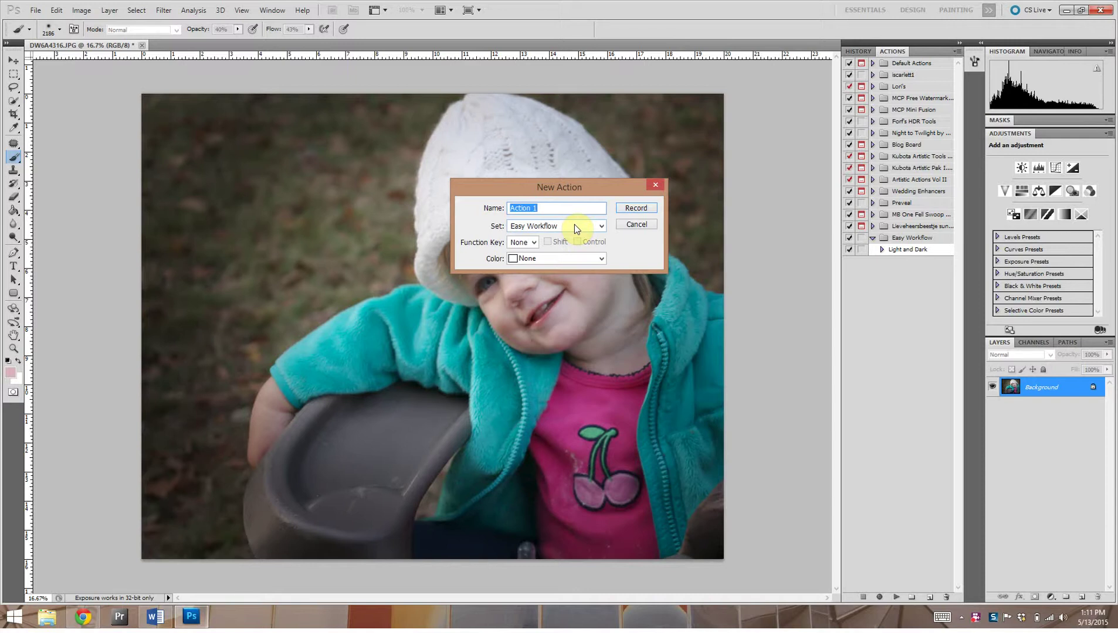
pyautogui.write('Warm Contrast')
pyautogui.click(631, 208)
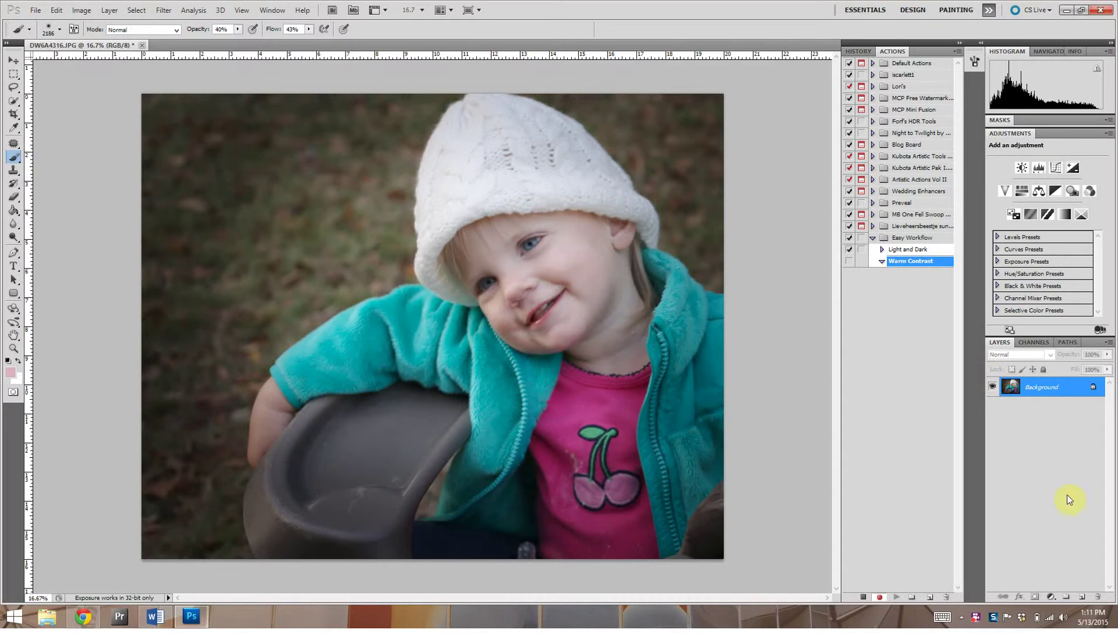
# Step: Add a Photo Filter adjustment layer and switch it from Warming Filter (85) to a custom Color
pyautogui.click(1048, 601)
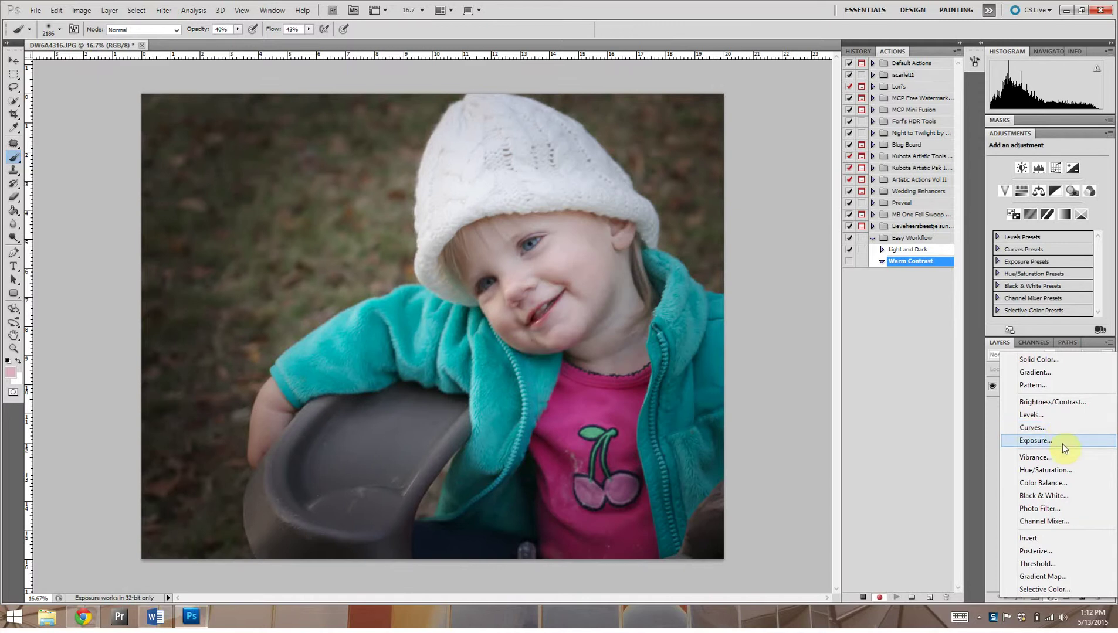
pyautogui.click(1039, 508)
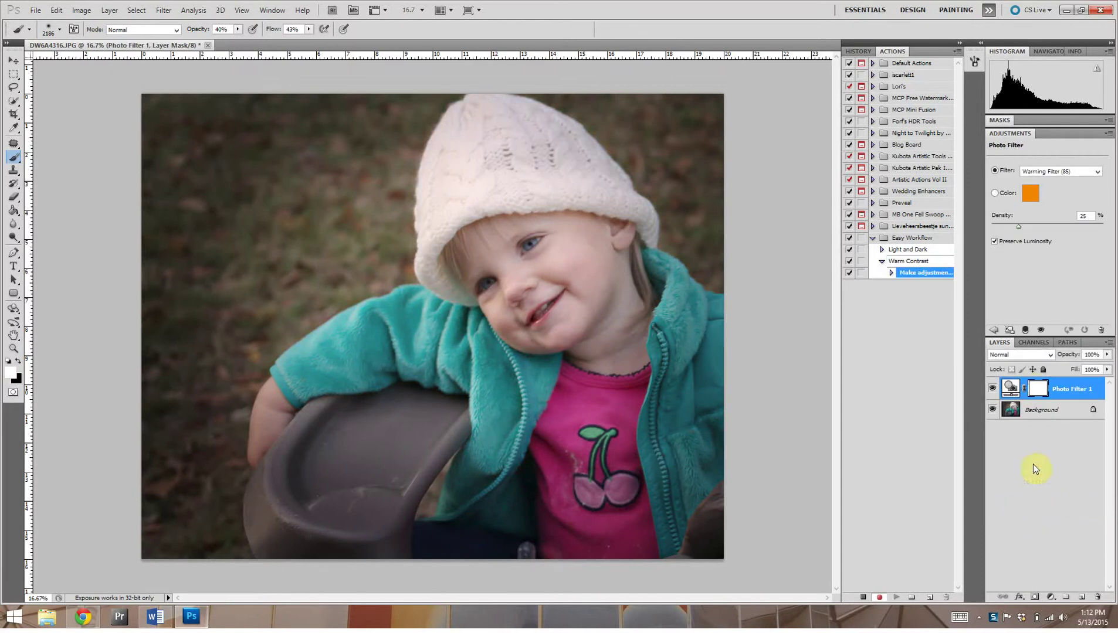
pyautogui.click(1037, 172)
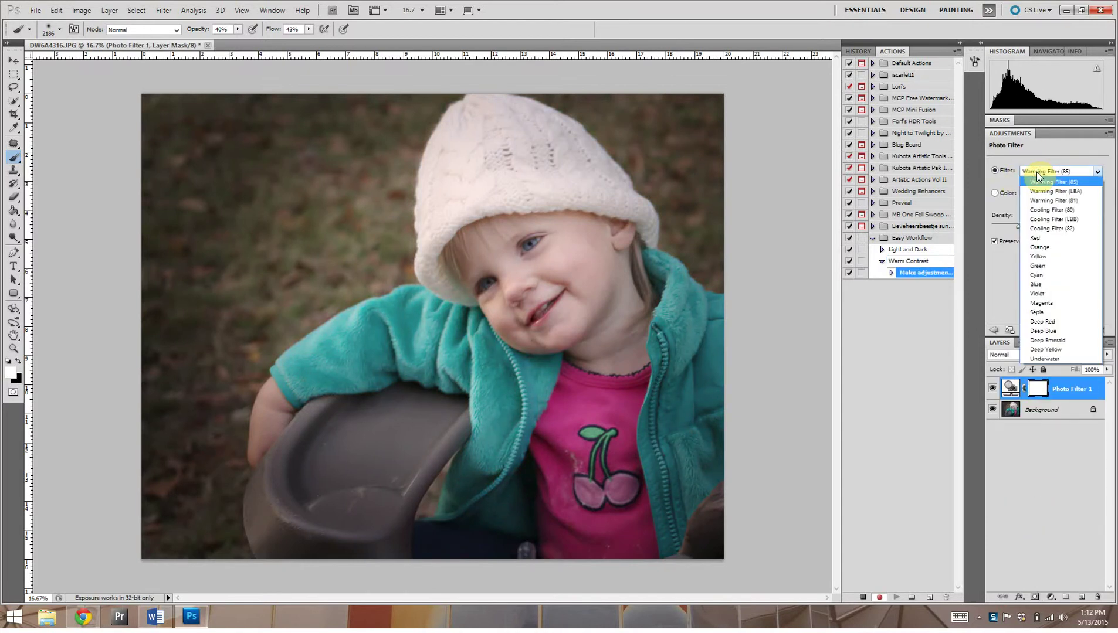
pyautogui.click(1037, 172)
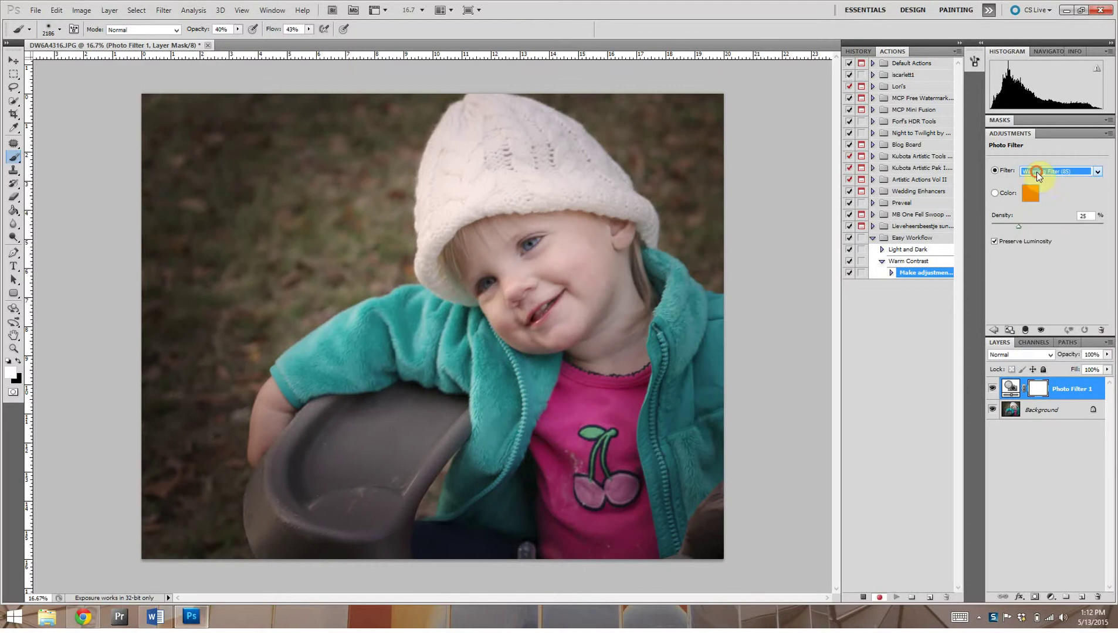
pyautogui.click(992, 193)
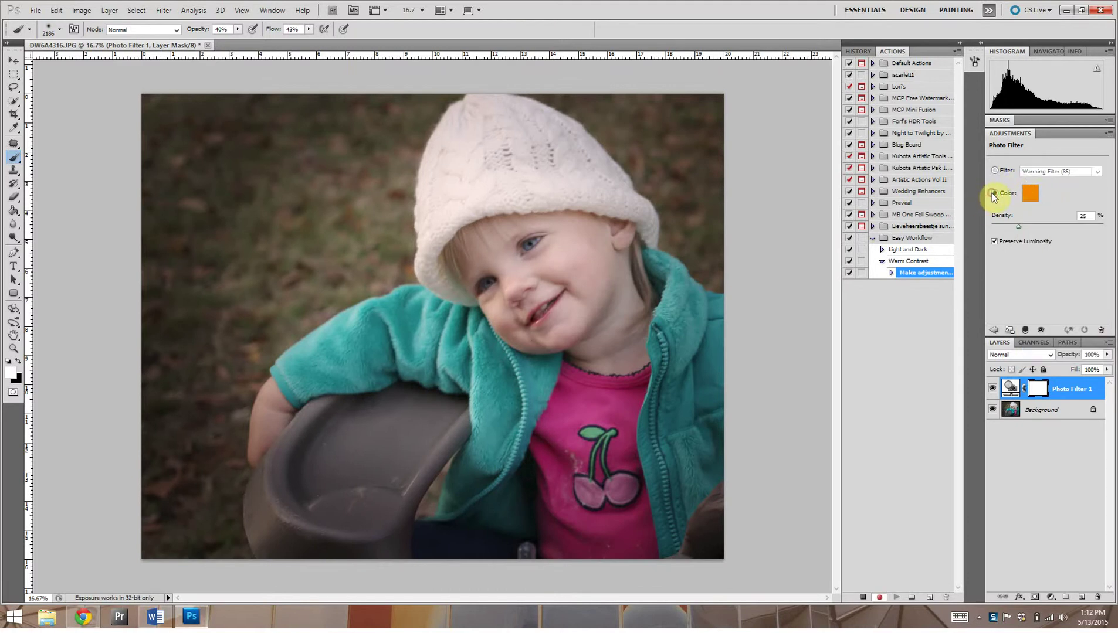
pyautogui.click(1030, 196)
# Step: Pick pale yellow fffe9f as the Photo Filter colour, keeping density at 25%
pyautogui.click(804, 283)
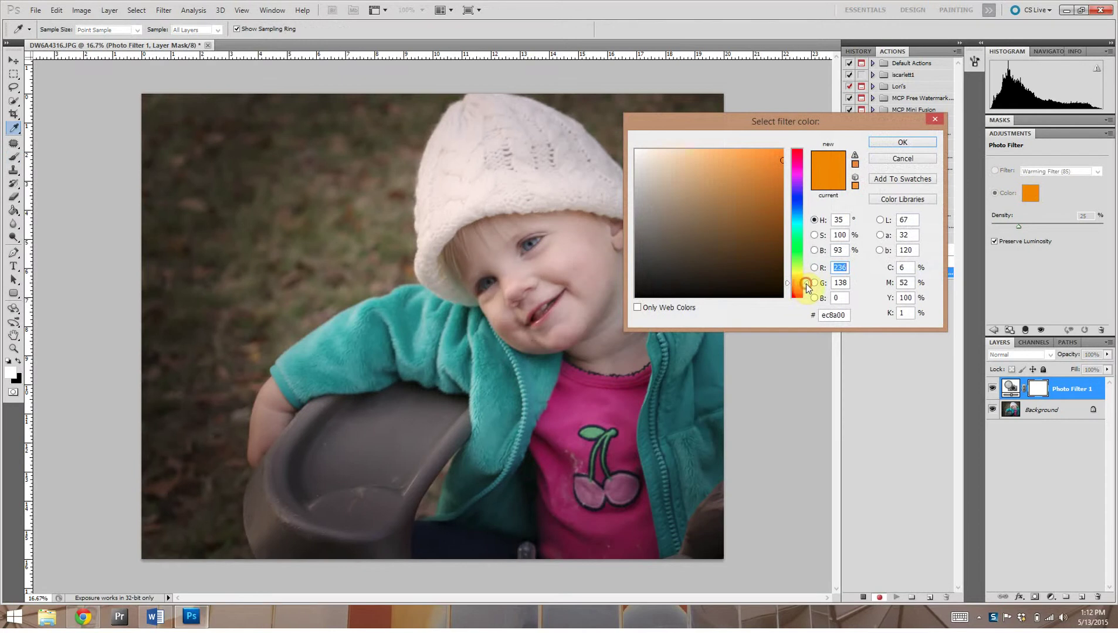
pyautogui.moveTo(805, 286); pyautogui.dragTo(808, 272)
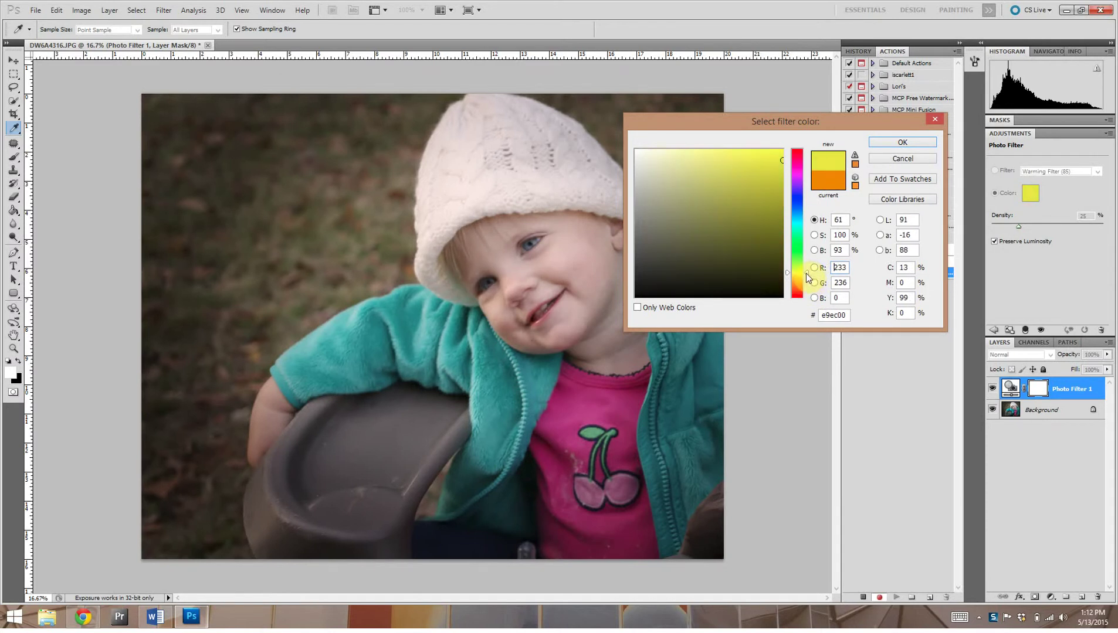
pyautogui.click(807, 273)
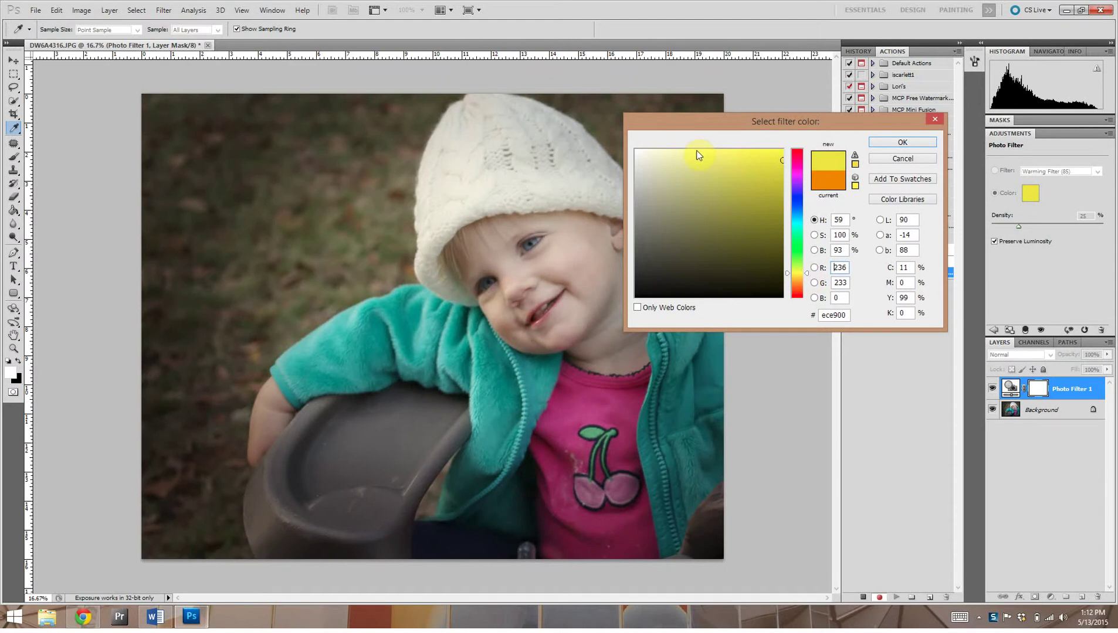
pyautogui.moveTo(696, 149); pyautogui.dragTo(691, 148)
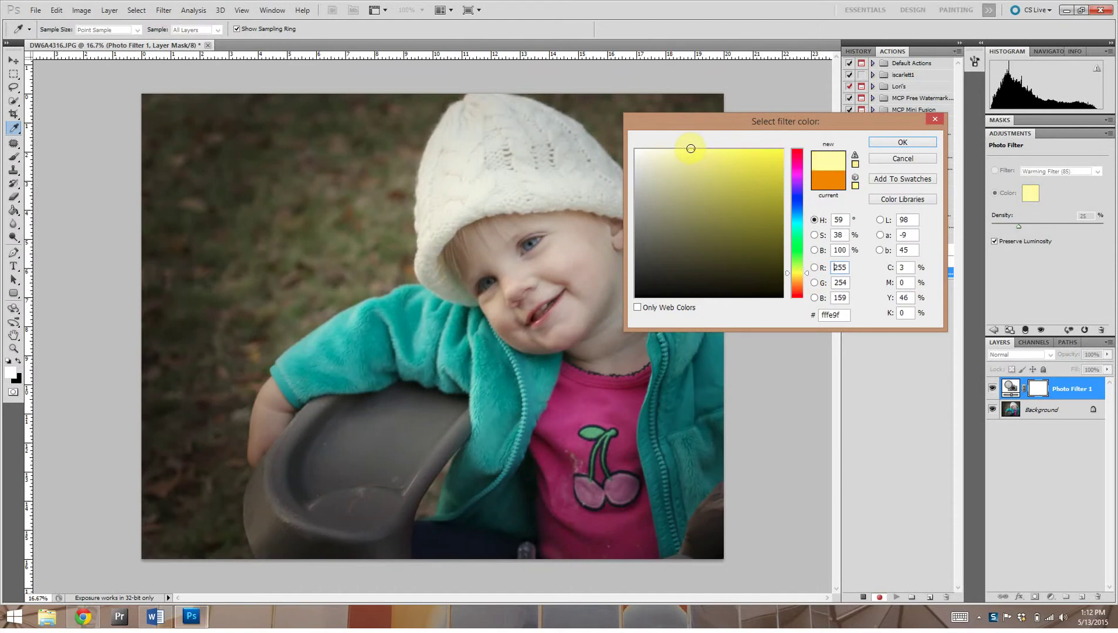
pyautogui.click(879, 142)
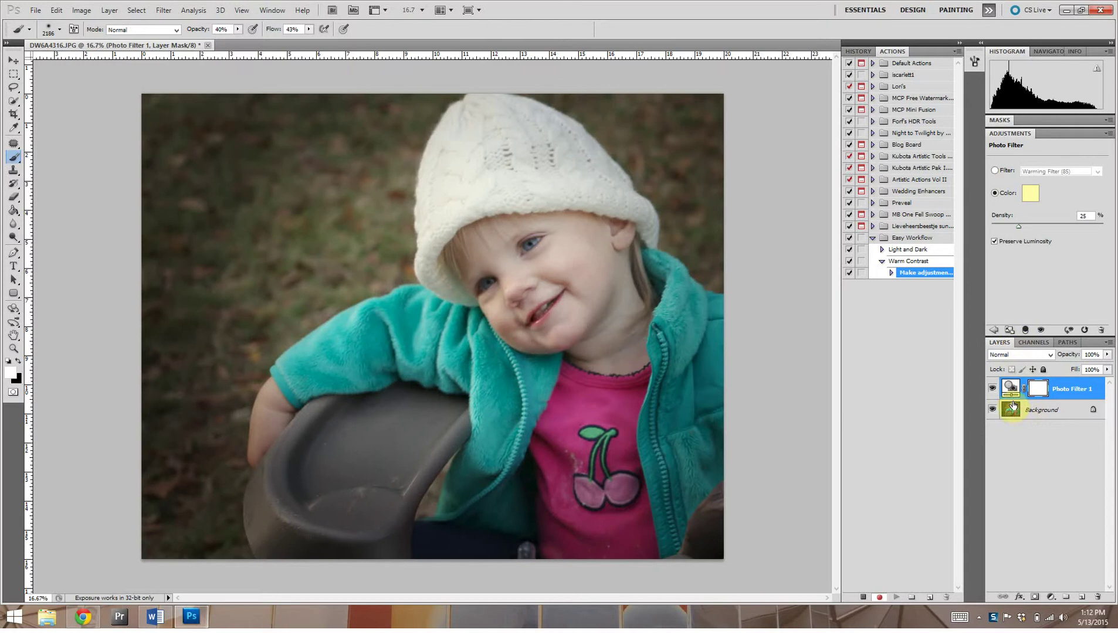
# Step: Set the Photo Filter 1 layer's blend mode to Overlay
pyautogui.click(1021, 358)
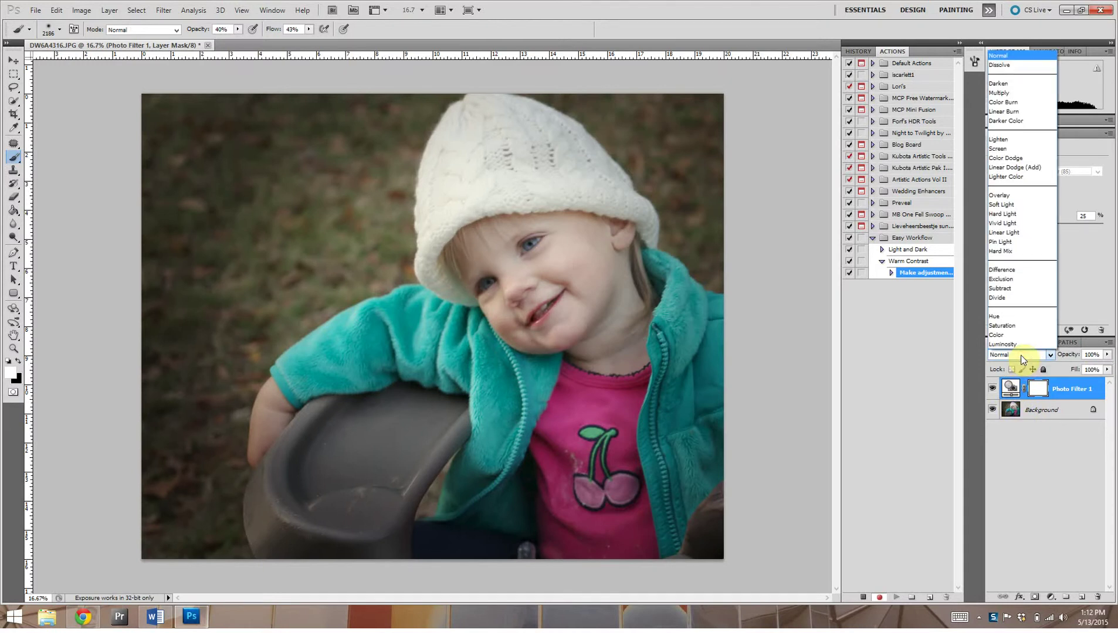
pyautogui.click(1021, 358)
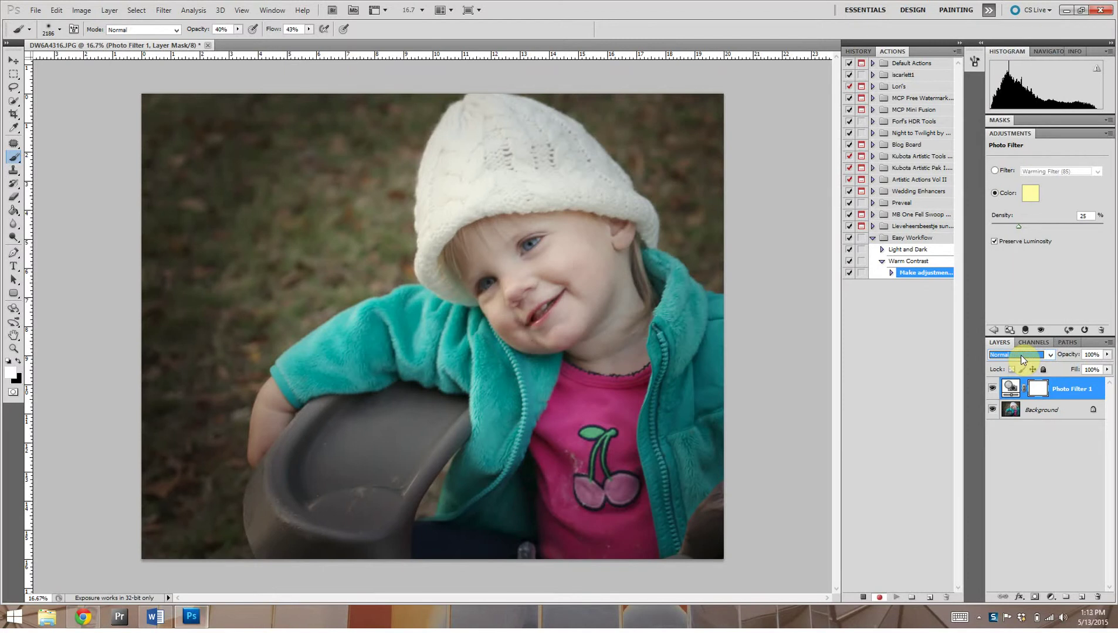
pyautogui.click(1021, 355)
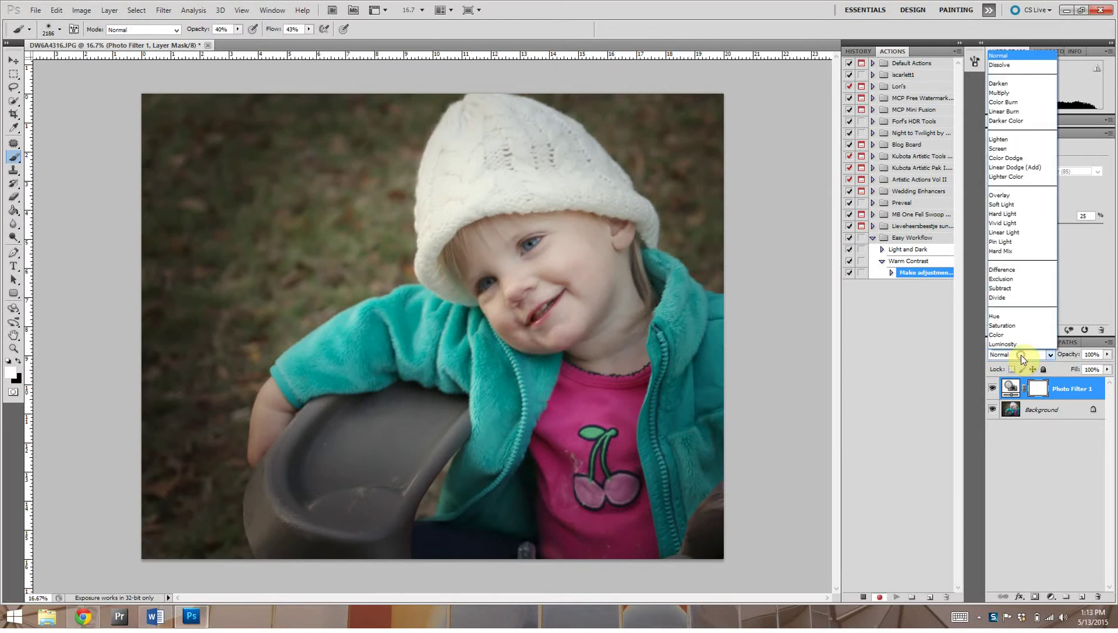
pyautogui.click(1031, 194)
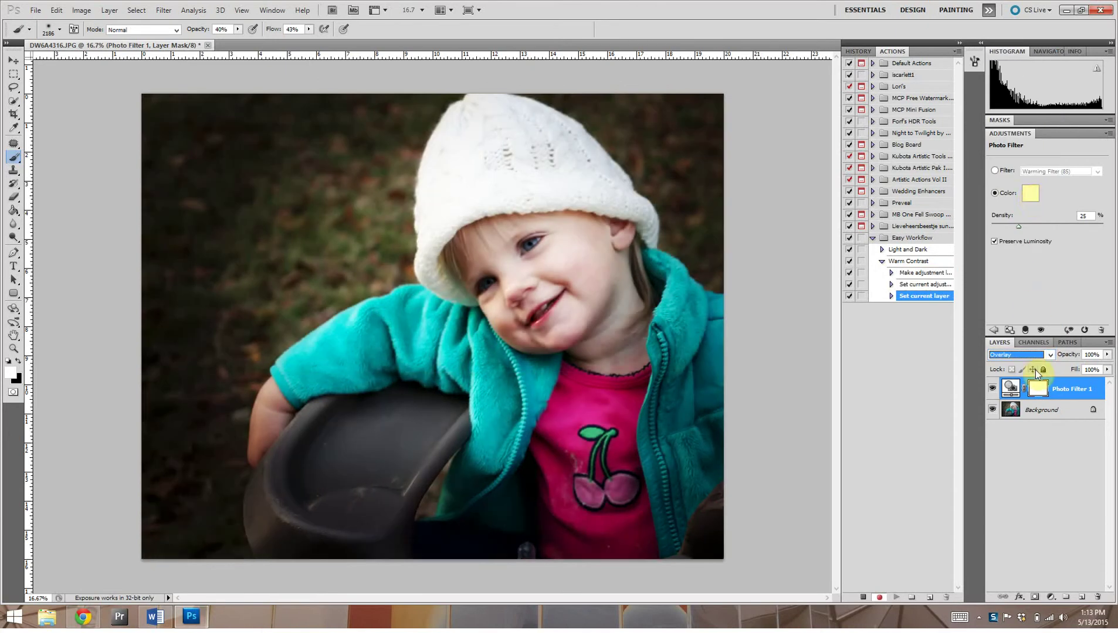
# Step: Lower the Photo Filter 1 layer's opacity to 20%
pyautogui.click(1106, 355)
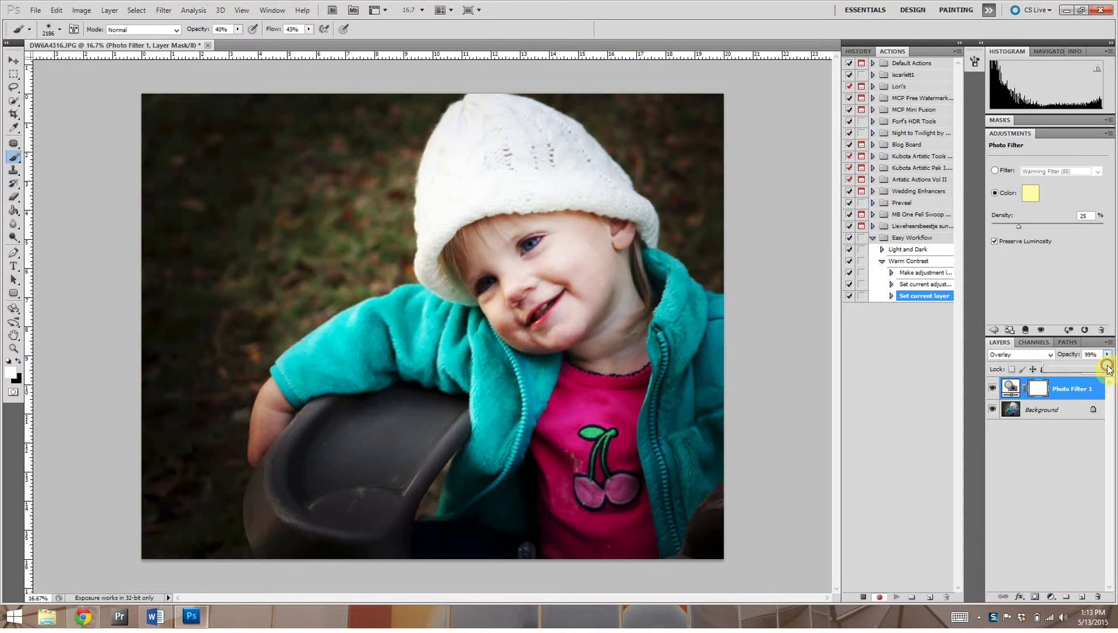
pyautogui.moveTo(1106, 365); pyautogui.dragTo(1043, 364)
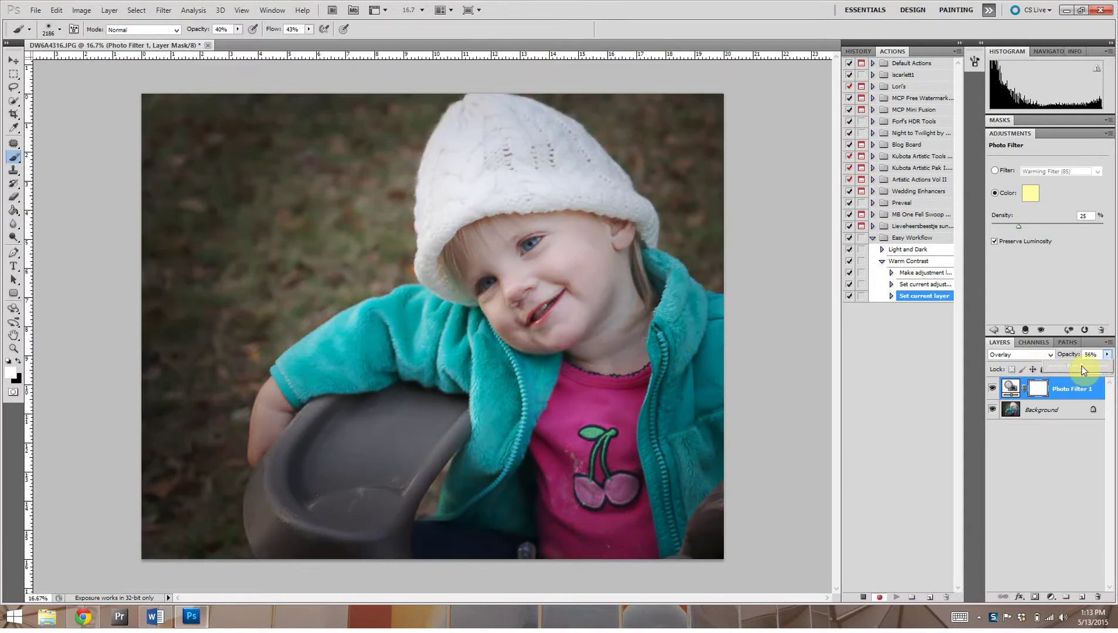
pyautogui.moveTo(1060, 367); pyautogui.dragTo(1059, 366)
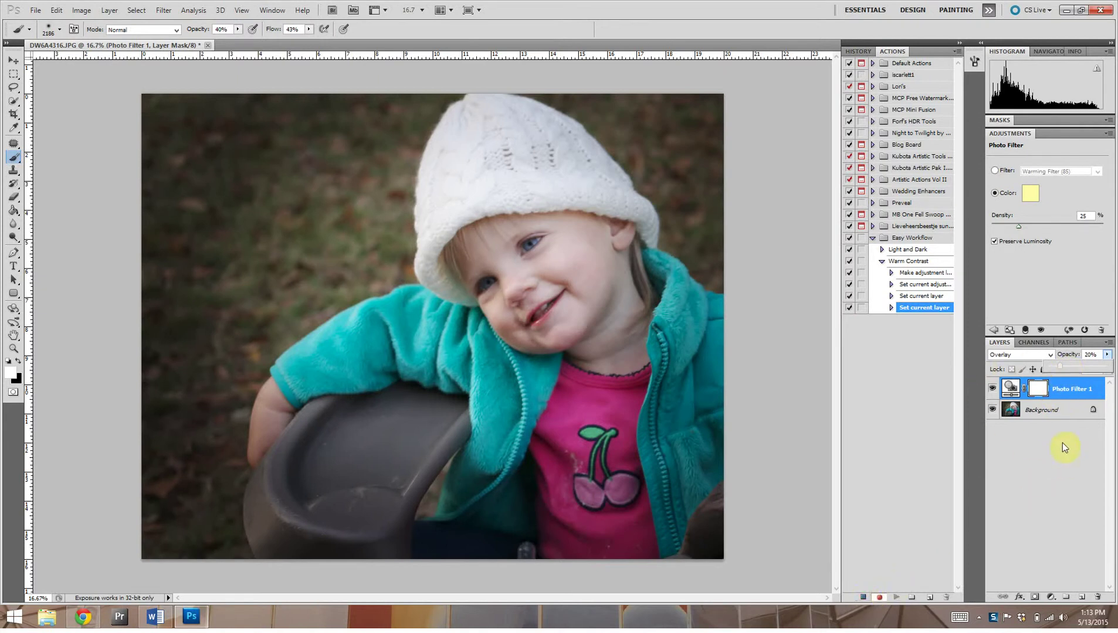
# Step: Rename the Photo Filter 1 layer in the Layers panel to 'Soft Yellow'
pyautogui.doubleClick(1072, 388)
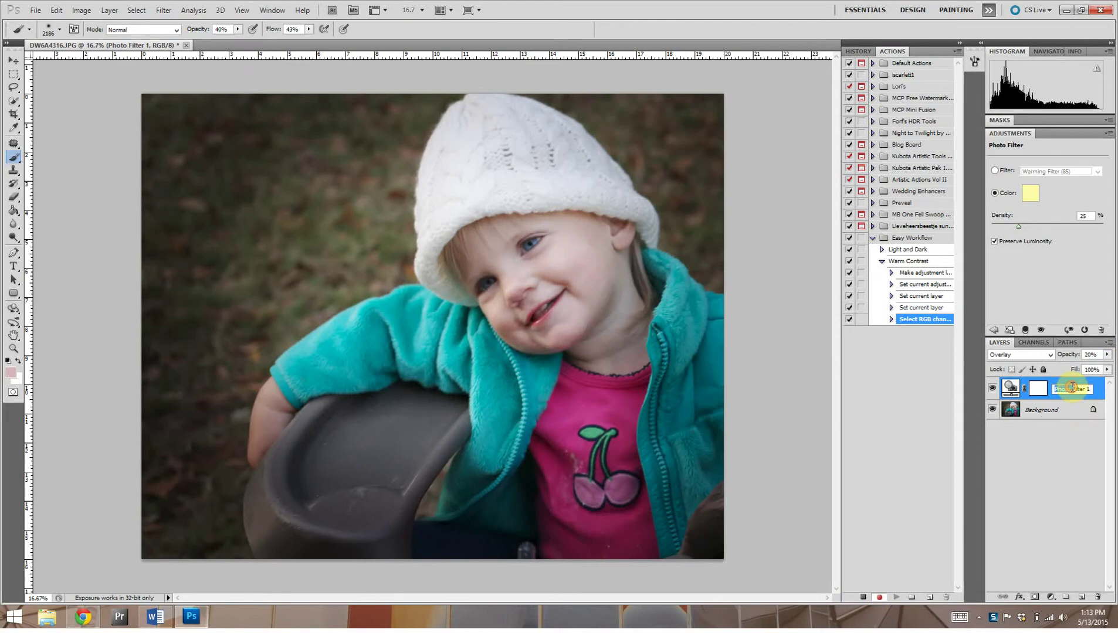
pyautogui.moveTo(1055, 388); pyautogui.dragTo(1116, 388)
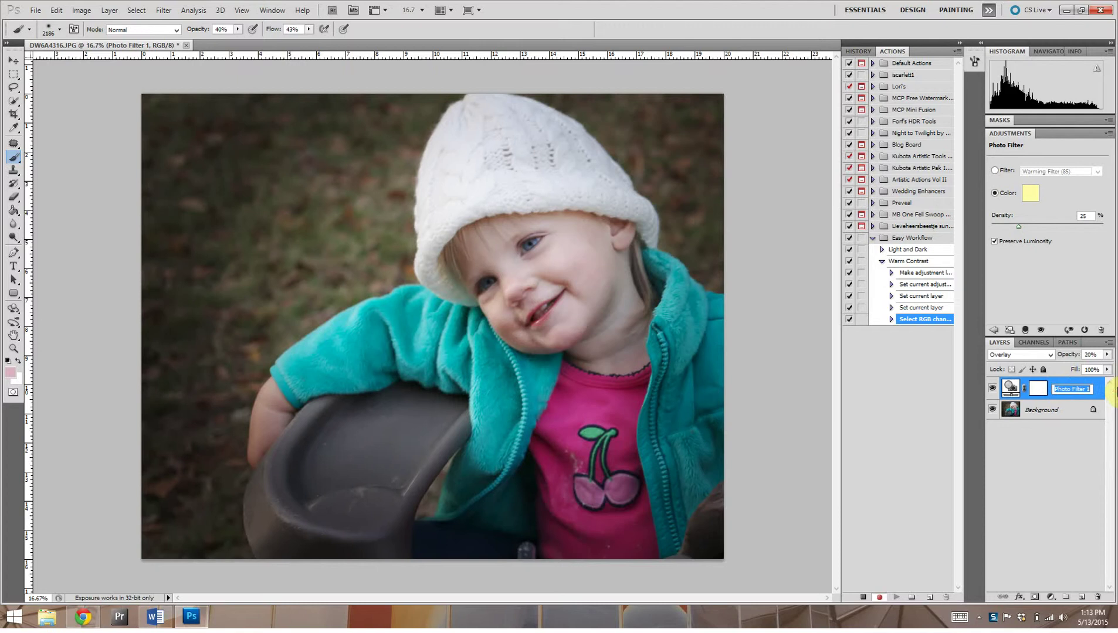
pyautogui.write('Soft Yellow')
pyautogui.press('Return')
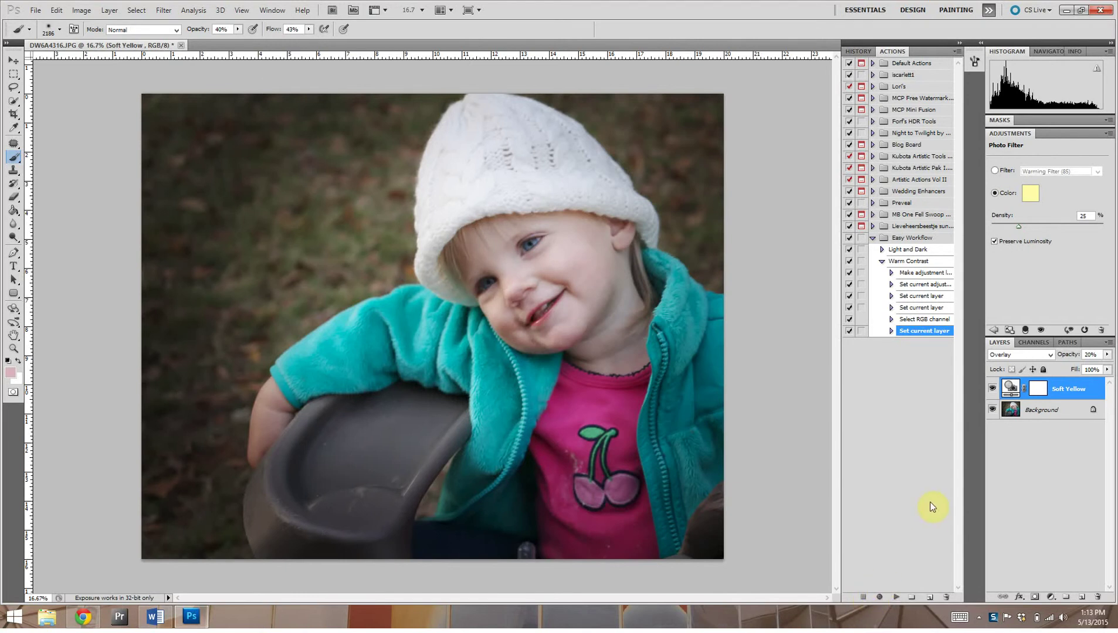
# Step: Target the Soft Yellow layer mask with black foreground and a 380 px brush
pyautogui.click(1041, 389)
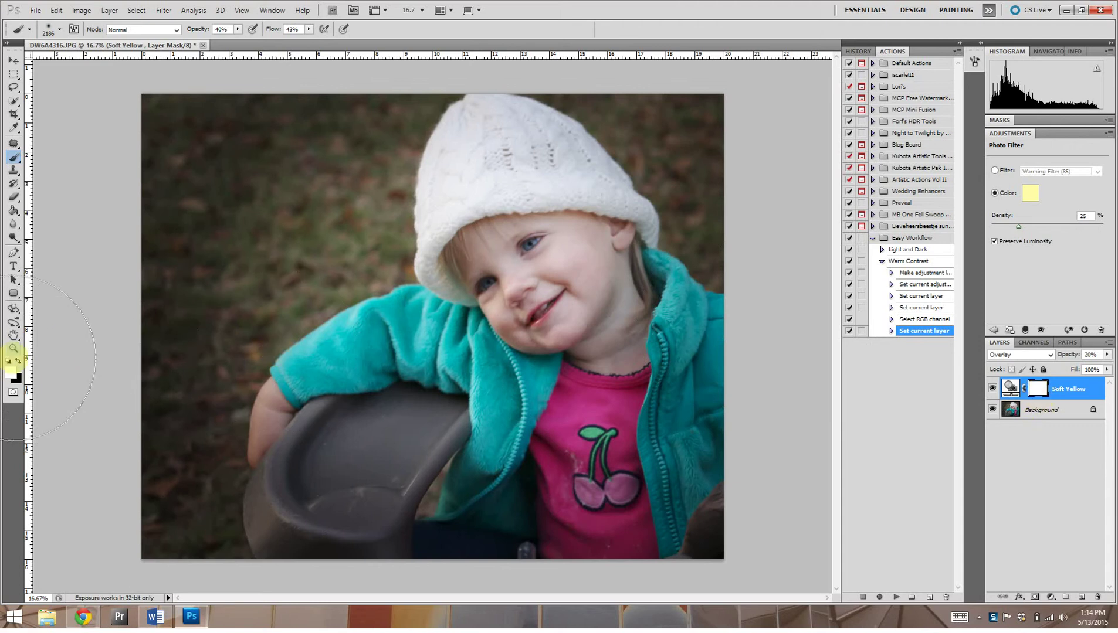
pyautogui.click(18, 363)
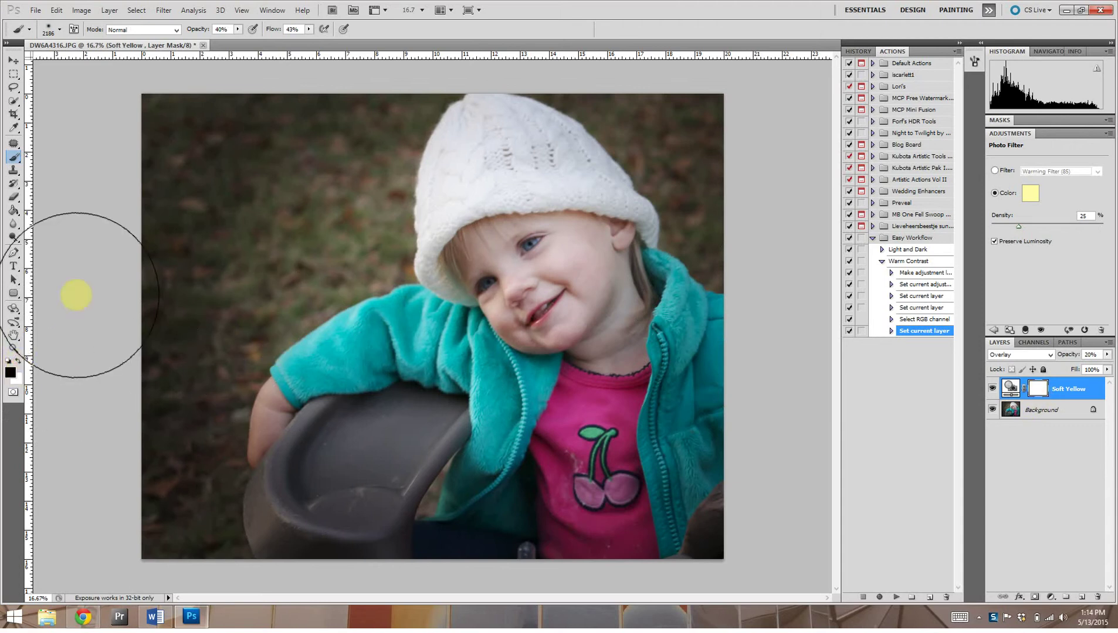
pyautogui.click(59, 31)
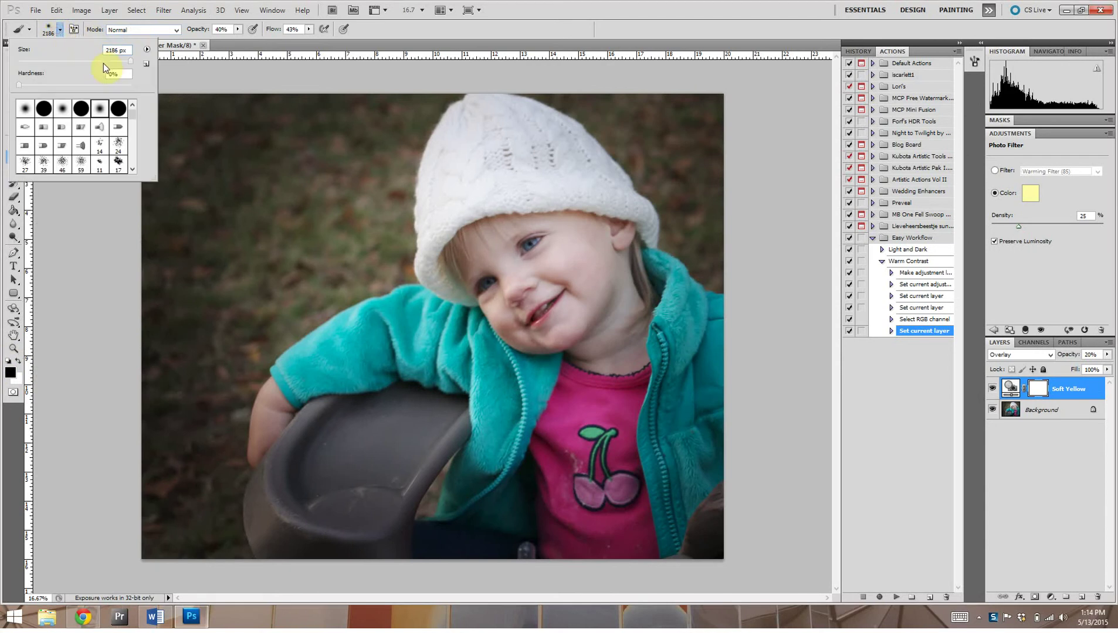
pyautogui.write('199')
pyautogui.press('Return')
pyautogui.moveTo(112, 64); pyautogui.dragTo(114, 62)
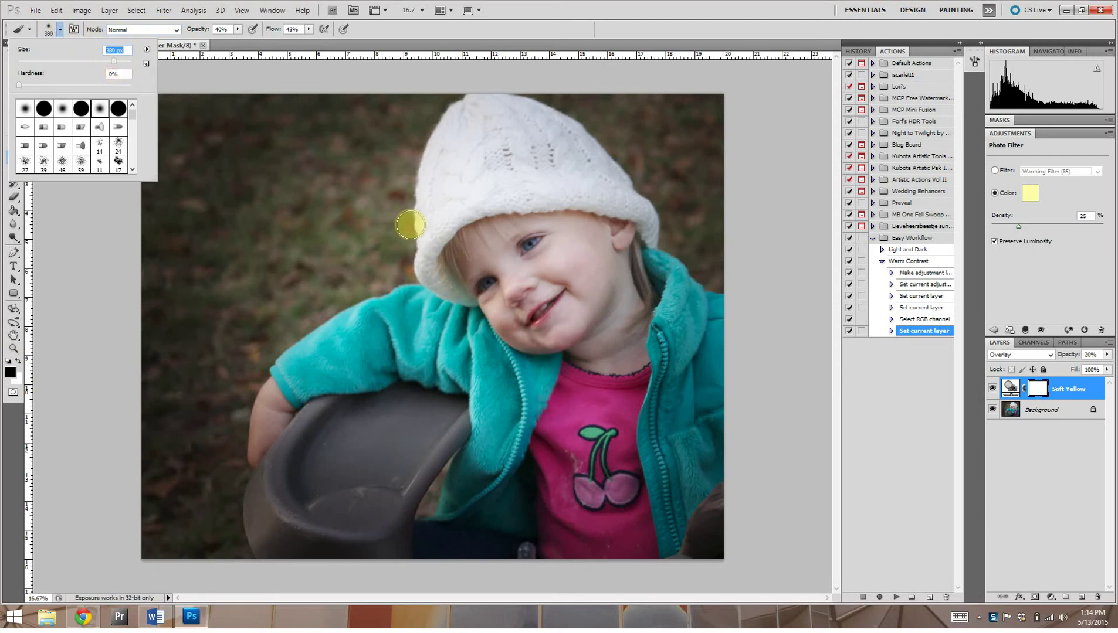
# Step: Set brush opacity to 75% and paint black over the child's cheek on the mask
pyautogui.click(241, 29)
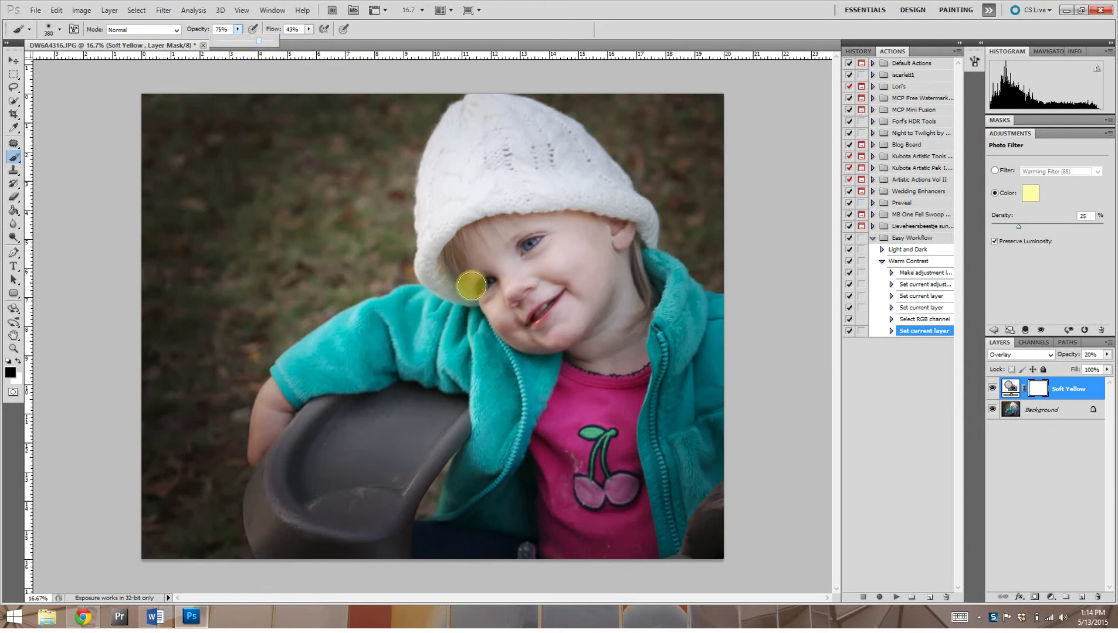
pyautogui.click(487, 281)
pyautogui.moveTo(481, 278)
pyautogui.mouseDown()
pyautogui.moveTo(485, 300)
pyautogui.moveTo(479, 281)
pyautogui.moveTo(498, 283)
pyautogui.moveTo(500, 297)
pyautogui.moveTo(476, 295)
pyautogui.moveTo(518, 271)
pyautogui.moveTo(525, 230)
pyautogui.moveTo(529, 263)
pyautogui.moveTo(487, 285)
pyautogui.moveTo(542, 228)
pyautogui.moveTo(510, 286)
pyautogui.moveTo(493, 255)
pyautogui.moveTo(526, 267)
pyautogui.moveTo(511, 236)
pyautogui.moveTo(492, 285)
pyautogui.moveTo(551, 237)
pyautogui.moveTo(478, 286)
pyautogui.moveTo(535, 255)
pyautogui.moveTo(494, 252)
pyautogui.moveTo(497, 309)
pyautogui.mouseUp()
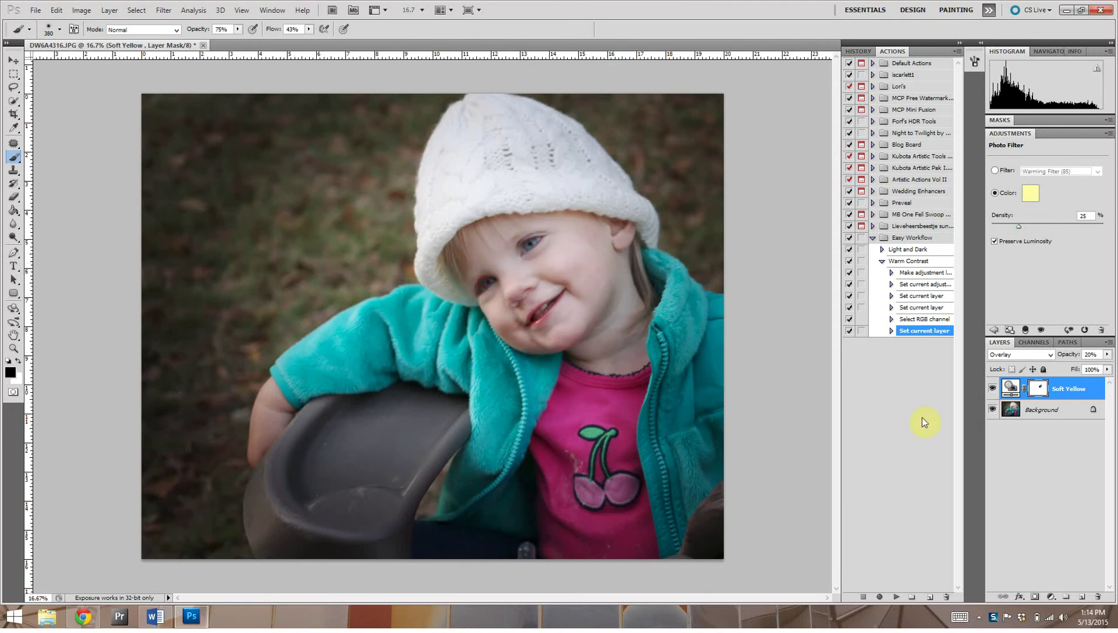
pyautogui.click(993, 389)
# Step: Switch to white and paint the warming back over the child's face with a 1557 px brush
pyautogui.click(993, 389)
pyautogui.click(992, 389)
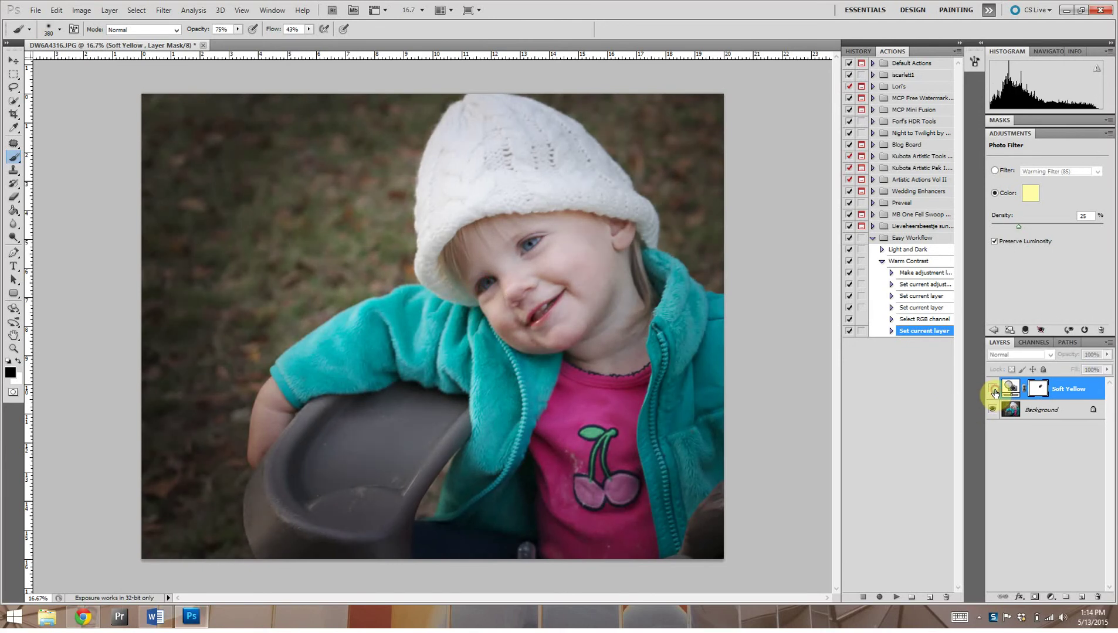
pyautogui.click(993, 390)
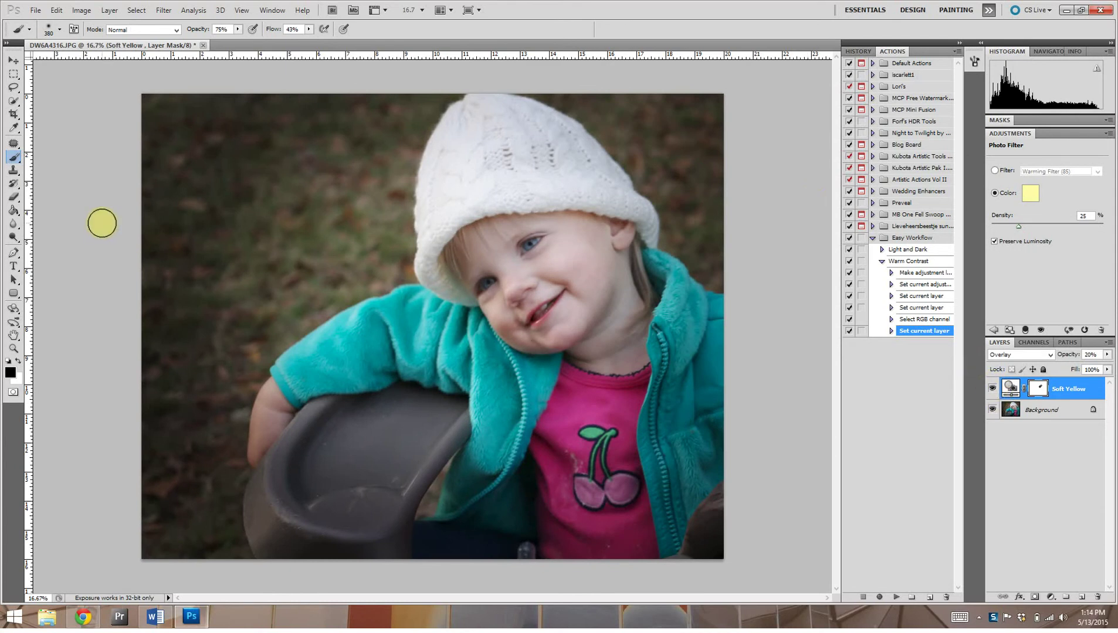
pyautogui.click(18, 361)
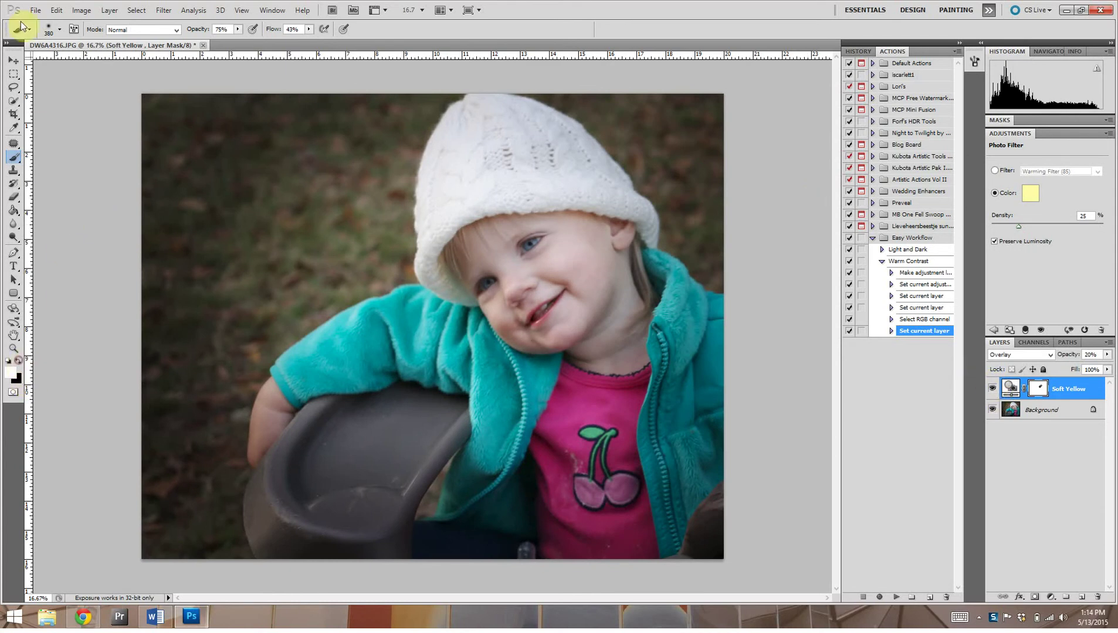
pyautogui.click(60, 28)
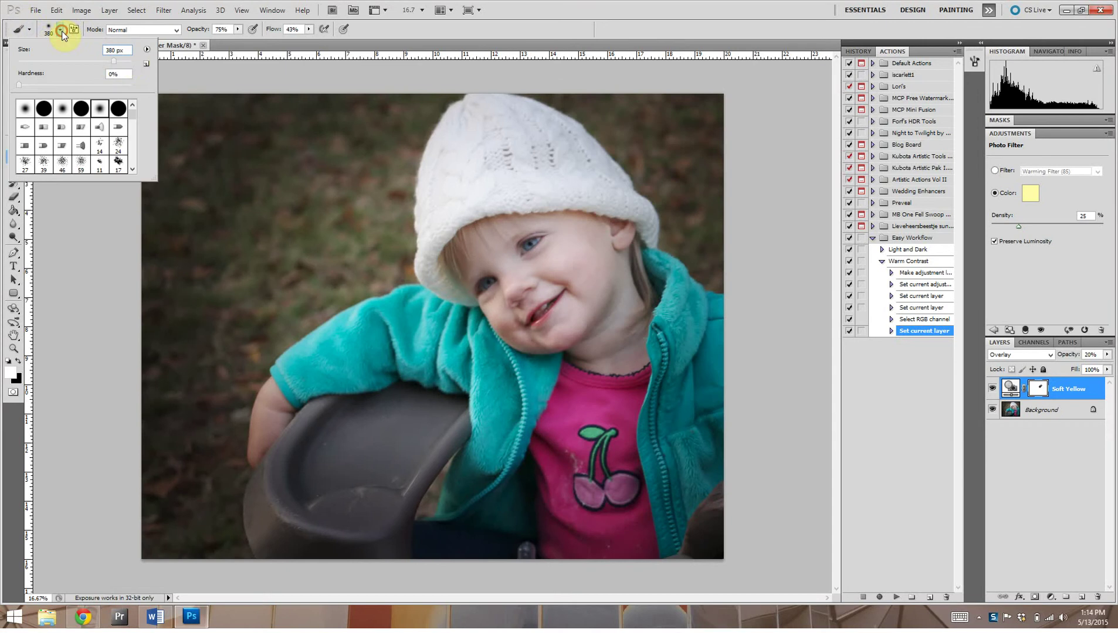
pyautogui.click(130, 61)
pyautogui.click(496, 278)
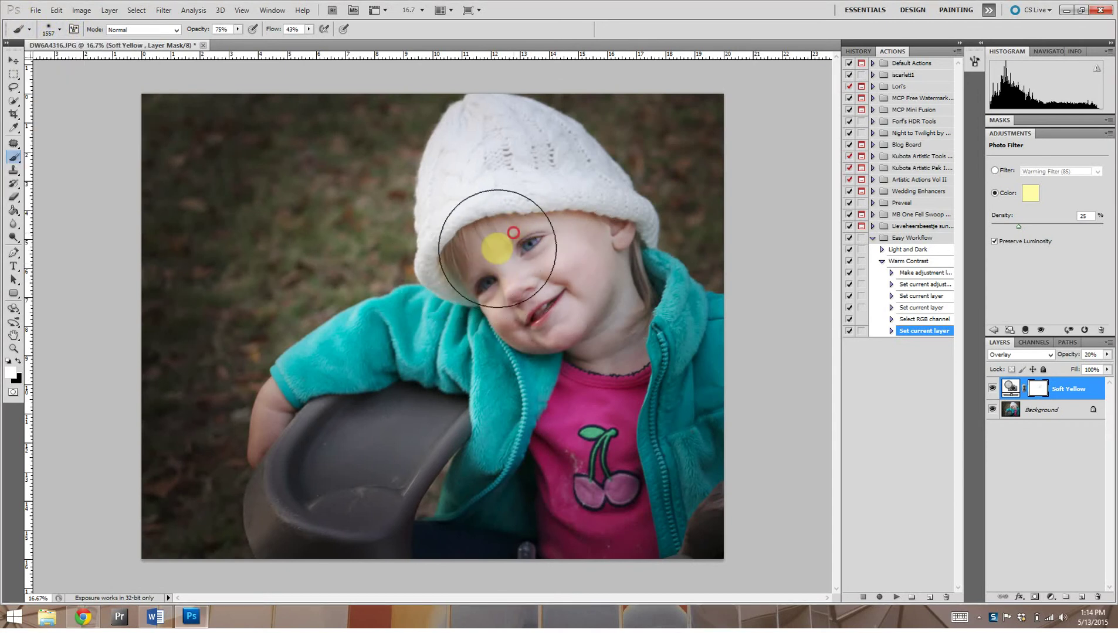
pyautogui.moveTo(497, 248)
pyautogui.mouseDown()
pyautogui.moveTo(529, 254)
pyautogui.moveTo(573, 219)
pyautogui.moveTo(561, 294)
pyautogui.moveTo(499, 292)
pyautogui.mouseUp()
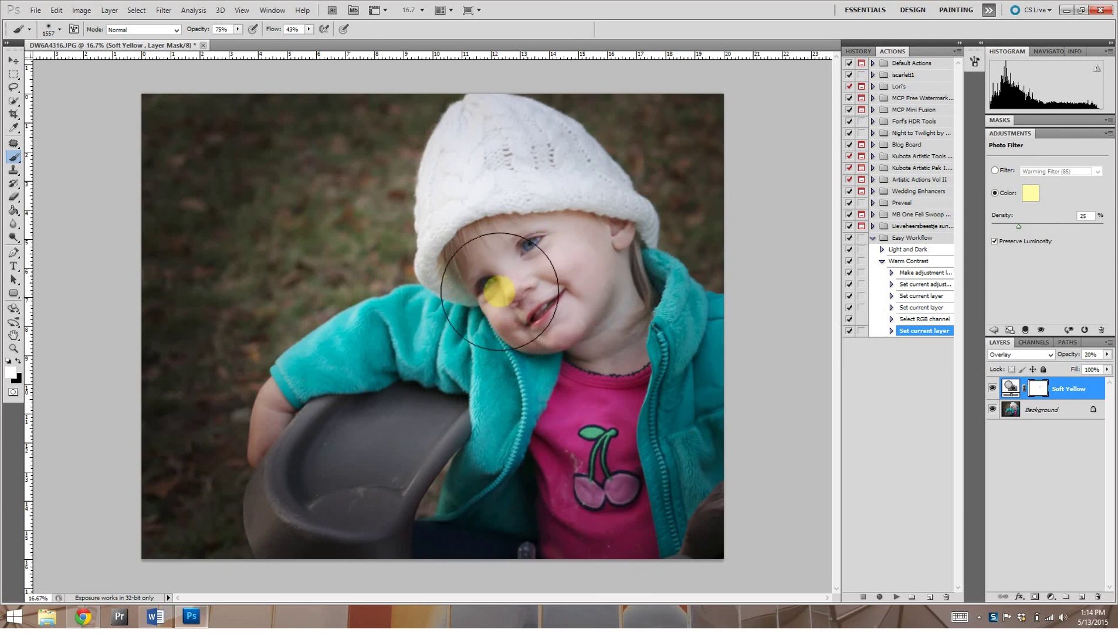
# Step: Compare the face with Soft Yellow hidden and shown, leaving only the Background layer
pyautogui.click(992, 390)
pyautogui.click(992, 390)
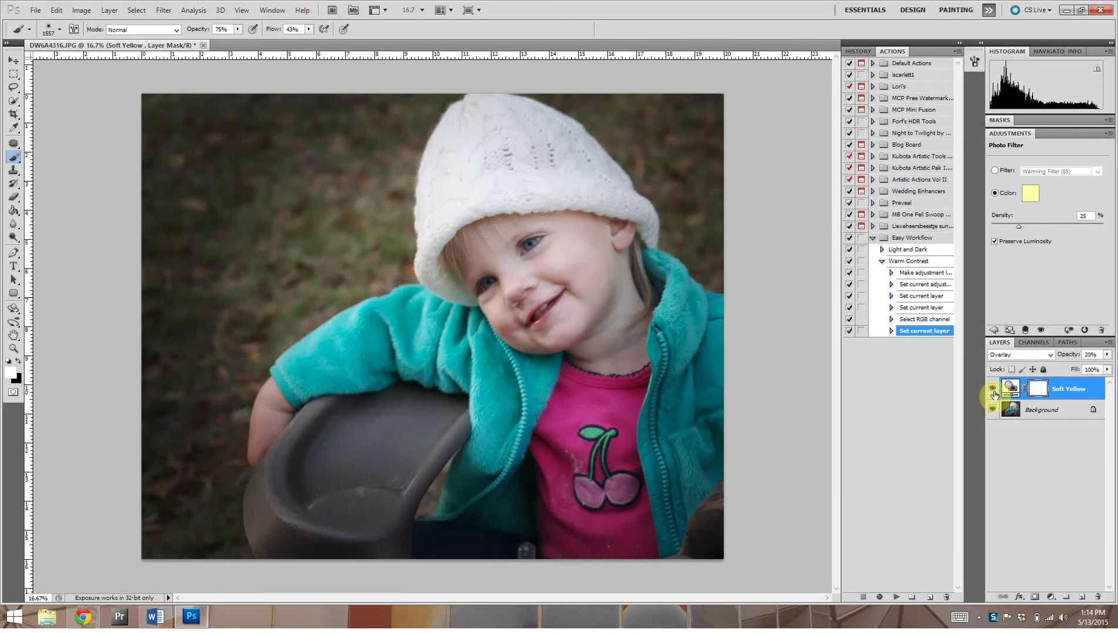
pyautogui.click(993, 391)
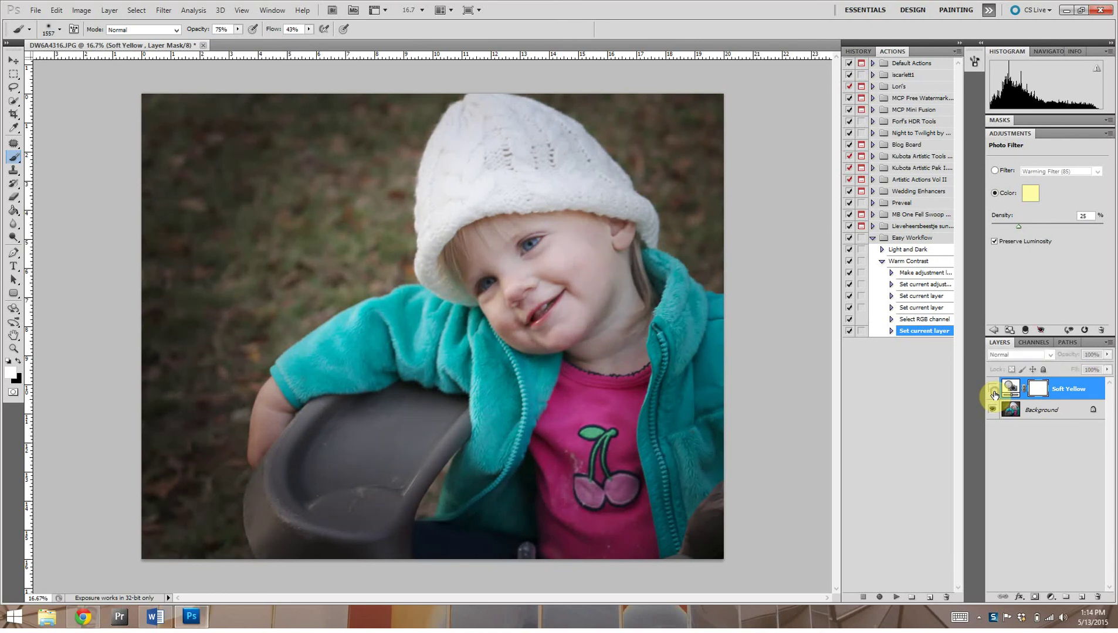
pyautogui.click(993, 391)
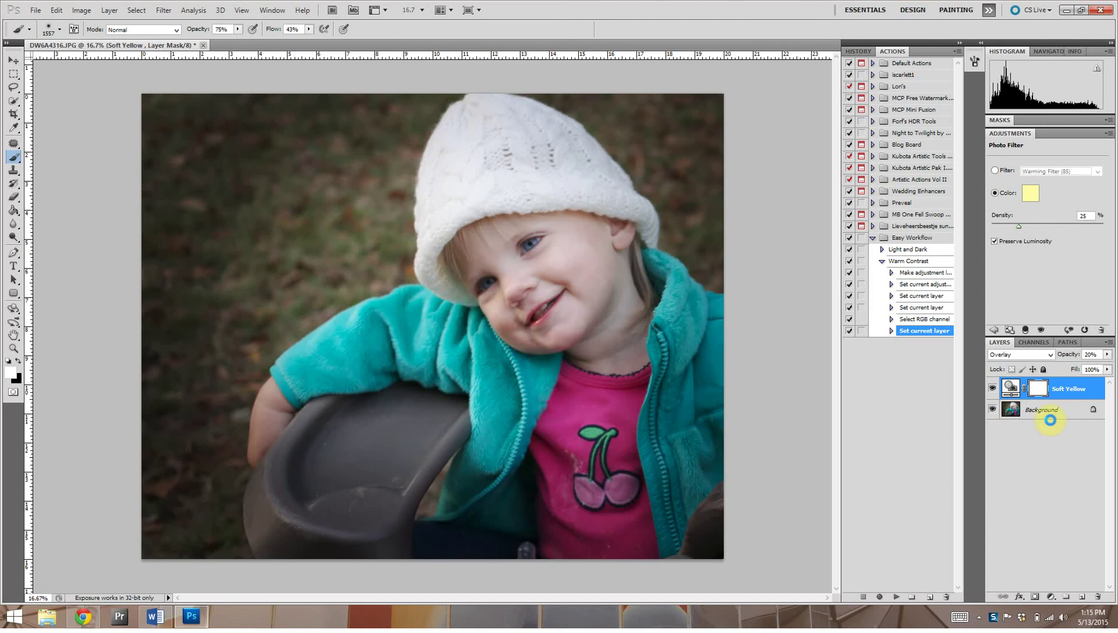
pyautogui.hotkey('ctrl', 'z')
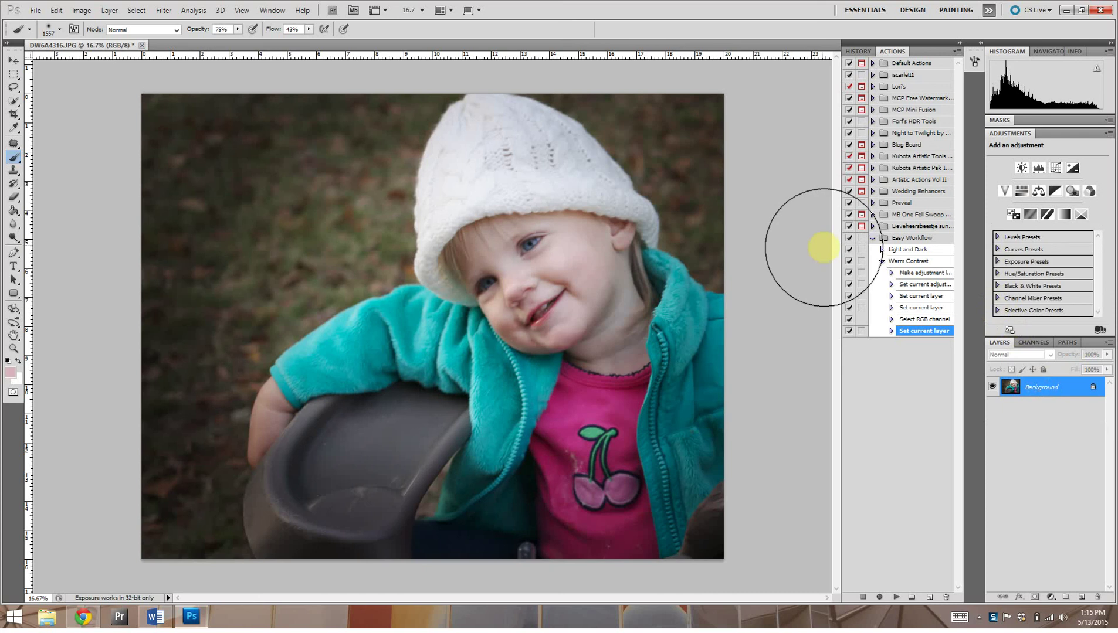